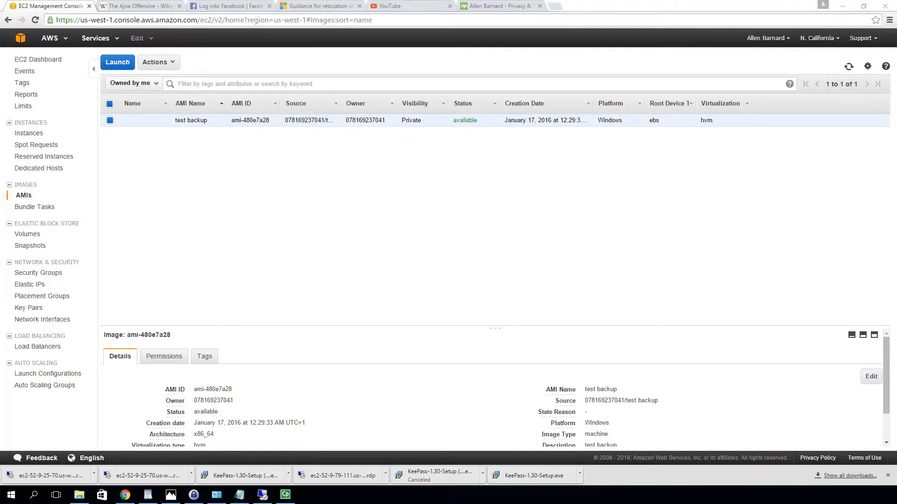
Switch to the Remote Desktop session, search its apps for iis, and open Internet Information Services (IIS) Manager
click(255, 495)
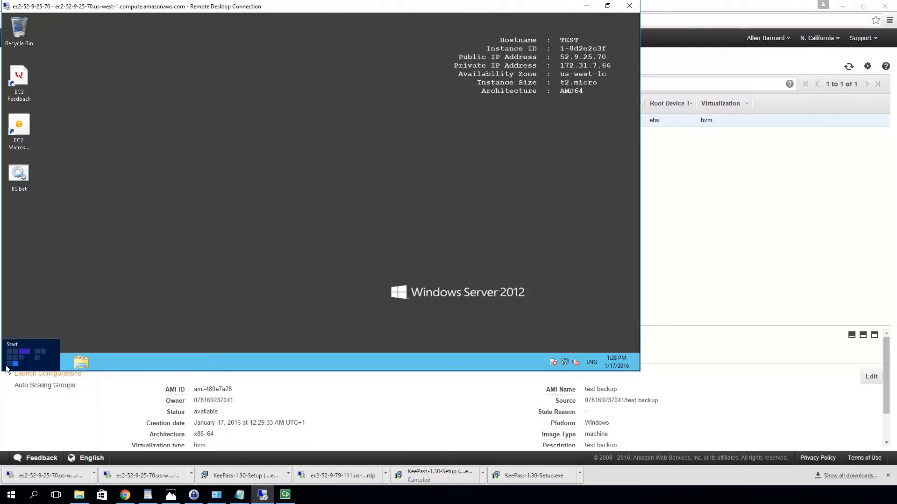
click(6, 369)
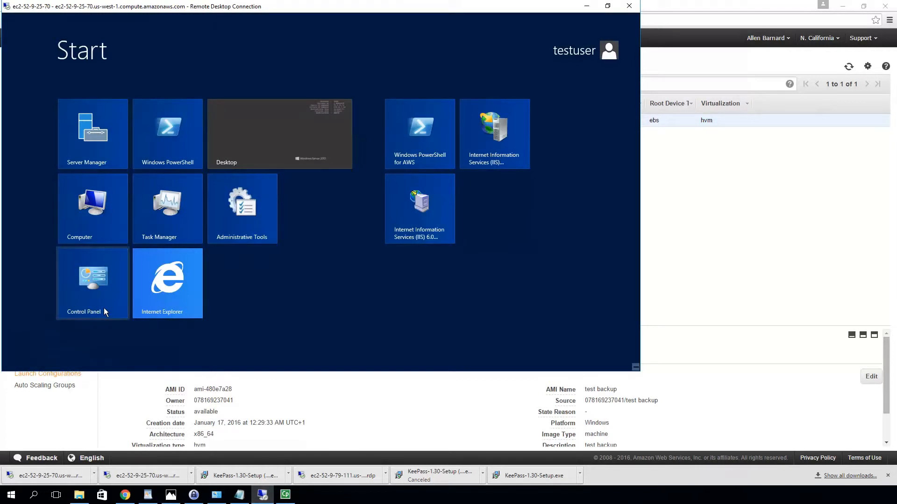
text(iis)
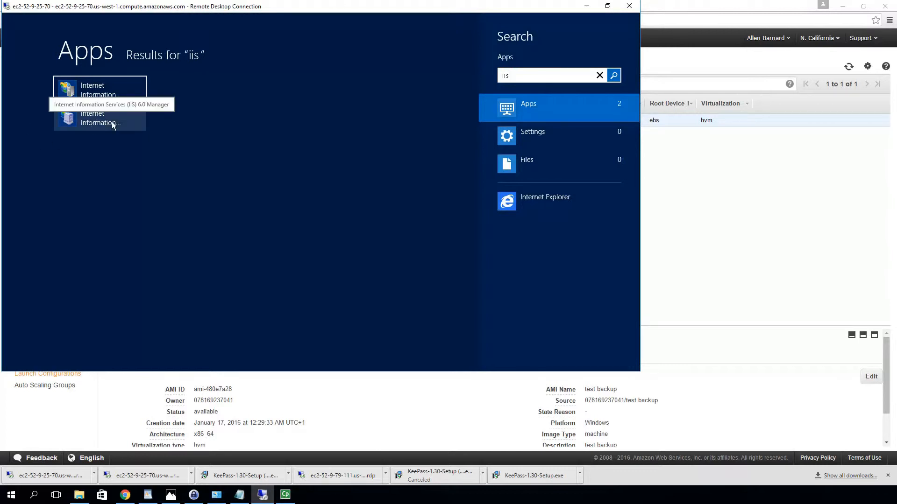
click(115, 83)
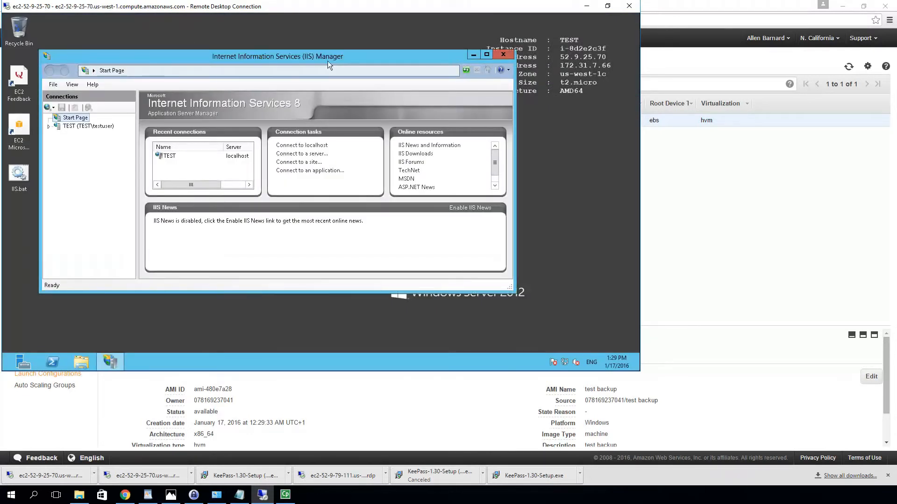
Expand the TEST server in IIS Manager, decline the Microsoft Web Platform offer, and maximize the window
click(49, 127)
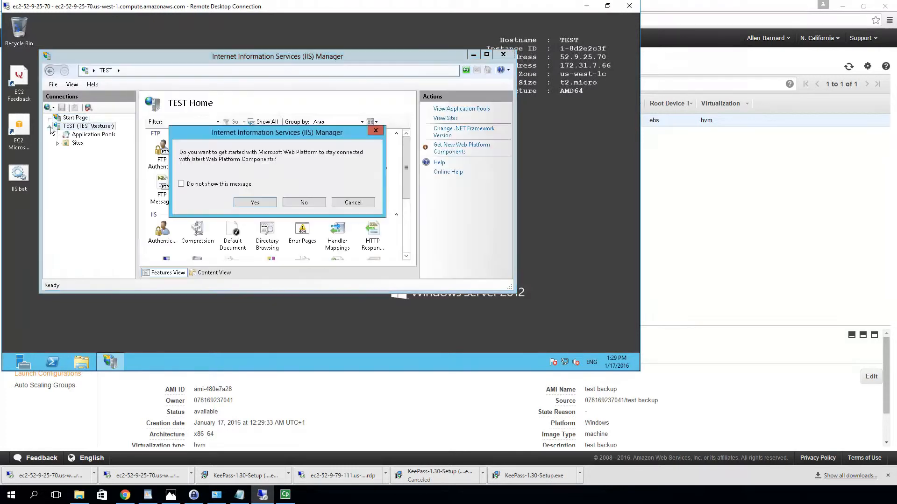
click(306, 202)
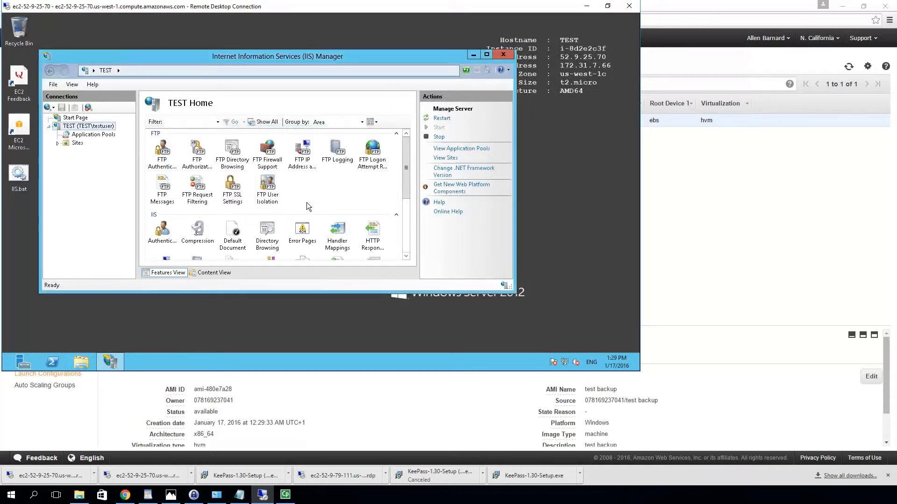
click(487, 55)
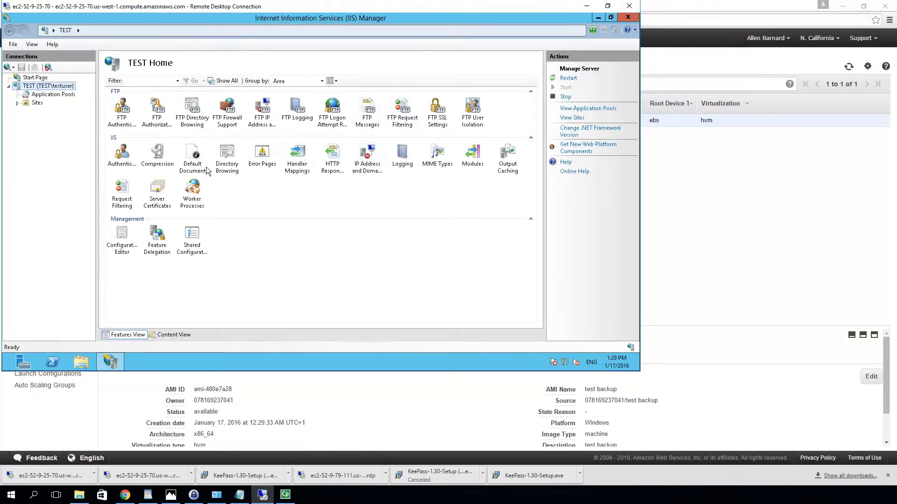
Deny the OPTIONS HTTP verb in the TEST server's Request Filtering
double_click(123, 189)
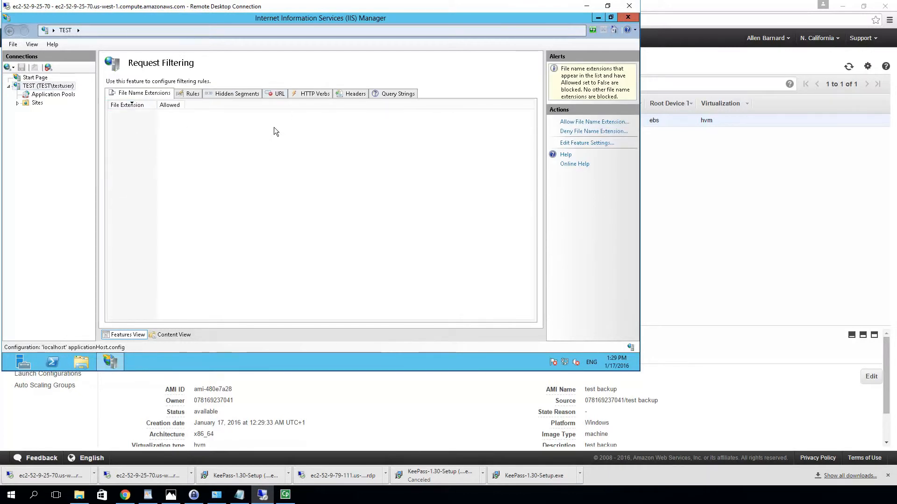
click(313, 95)
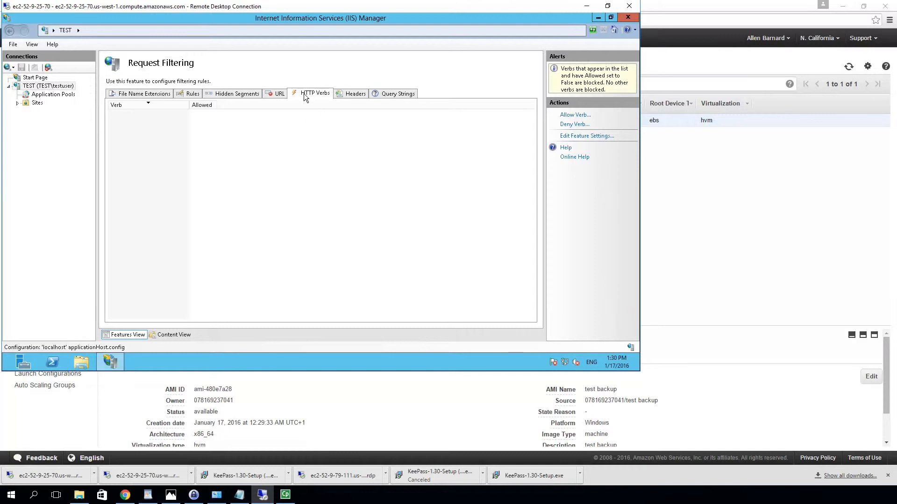
click(566, 127)
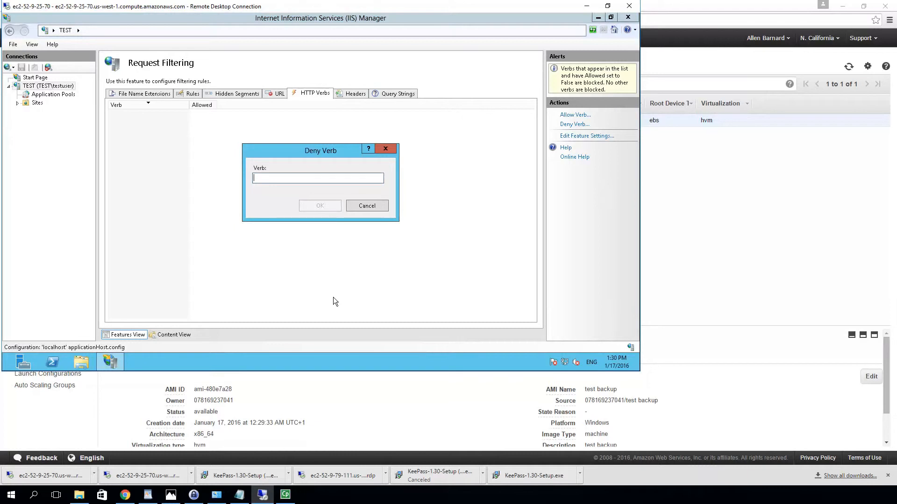
text(OPTIONS)
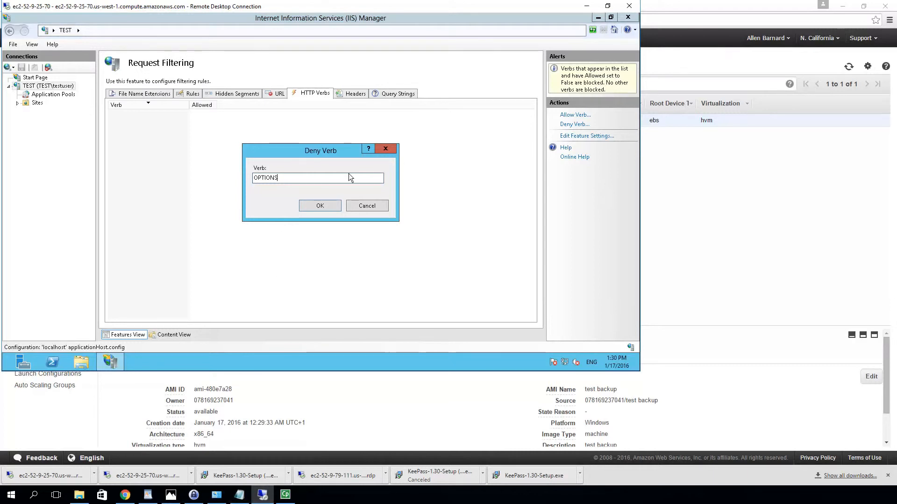
click(314, 206)
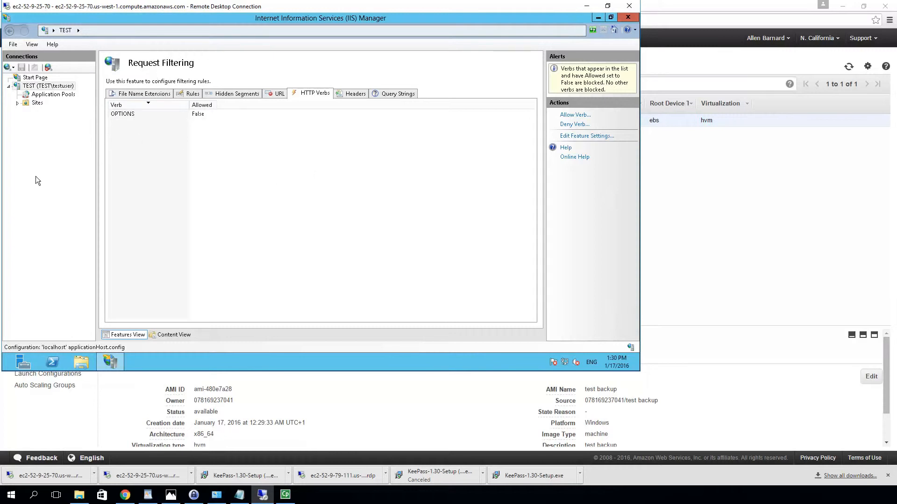
Enable dynamic IP denial on the TEST server for both concurrent requests and requests over a period of time
click(42, 87)
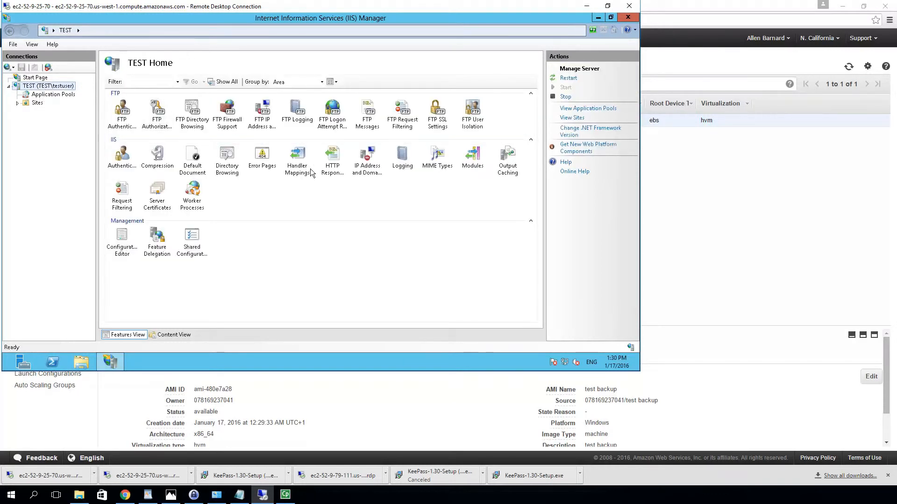
double_click(372, 169)
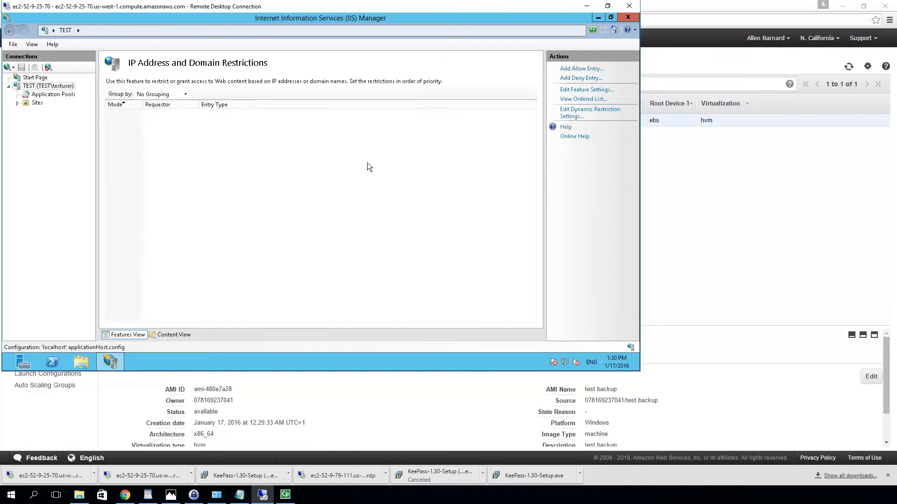
click(590, 114)
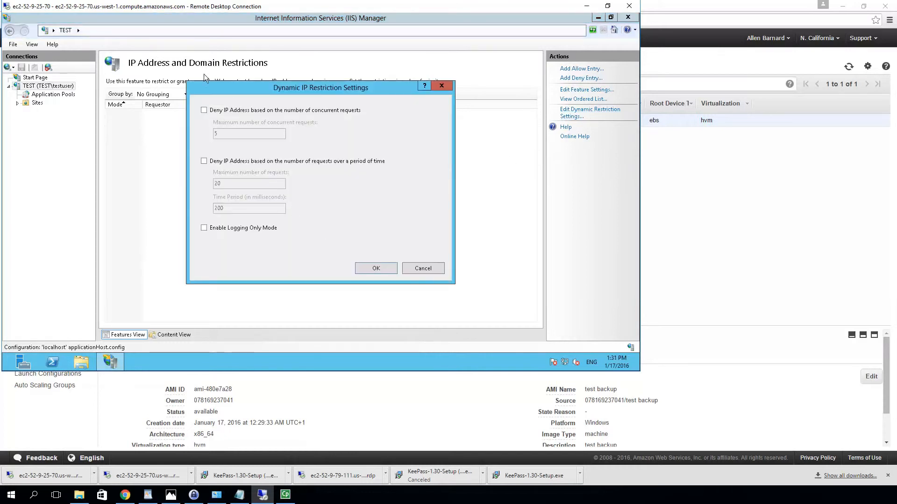
click(203, 110)
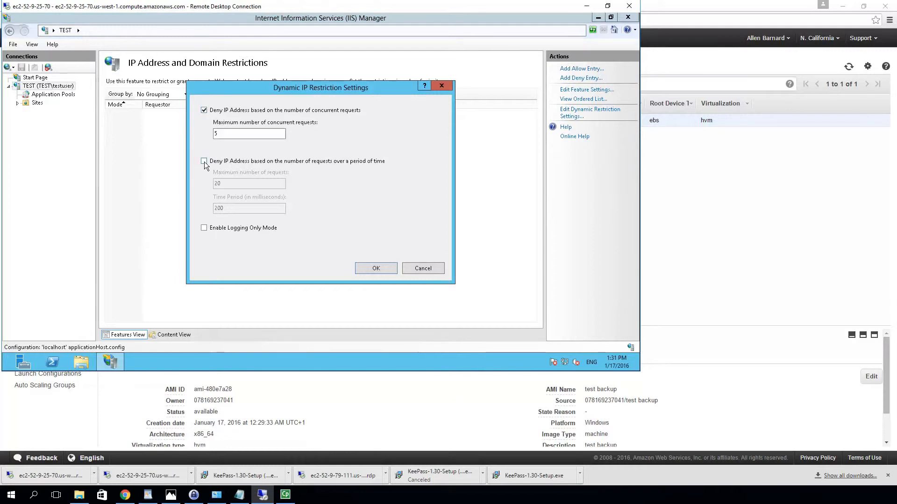
click(204, 162)
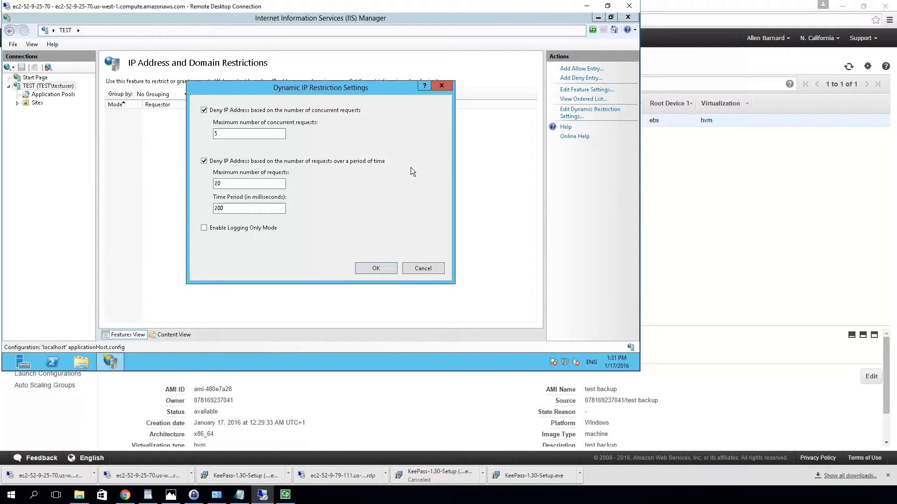
click(367, 268)
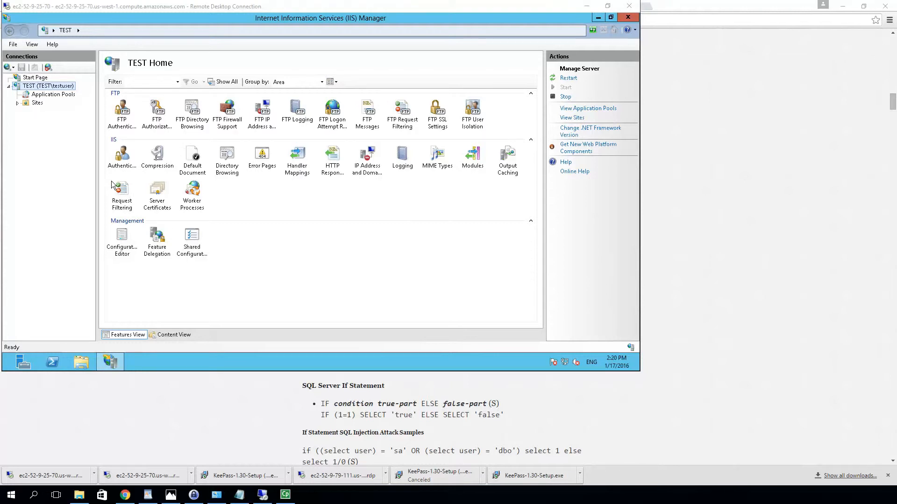
Start a Request Filtering rule named "Sql injections" that scans the URL and the query string
double_click(123, 192)
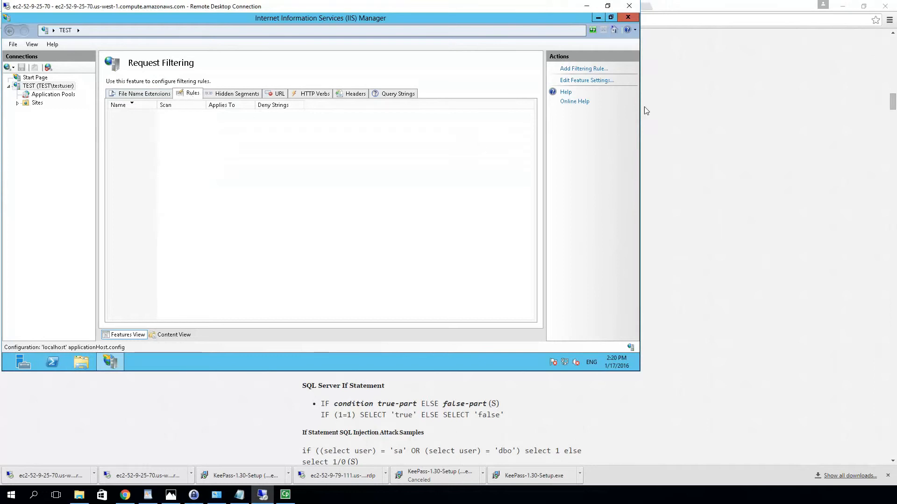
click(581, 70)
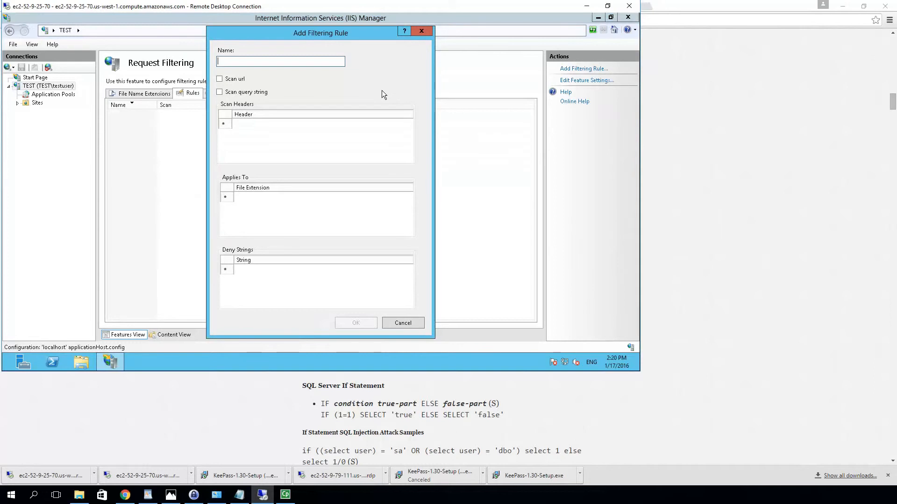
text(Sql)
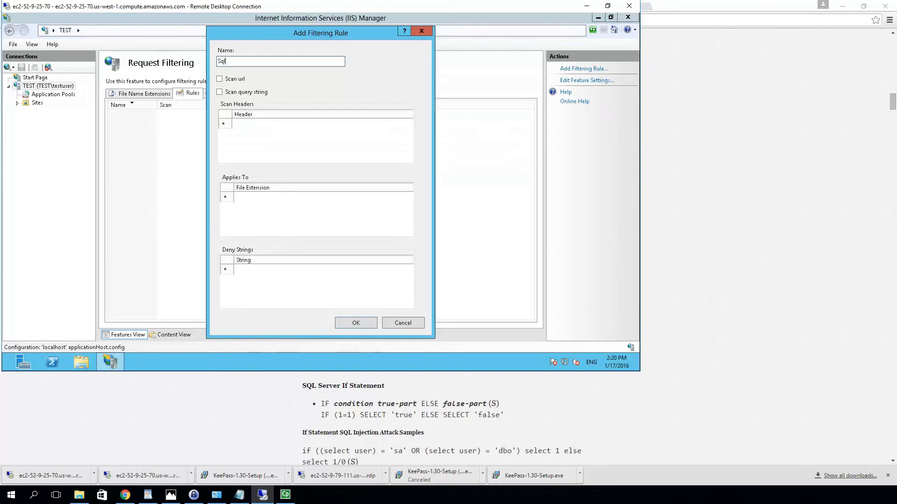
text( injections)
click(220, 79)
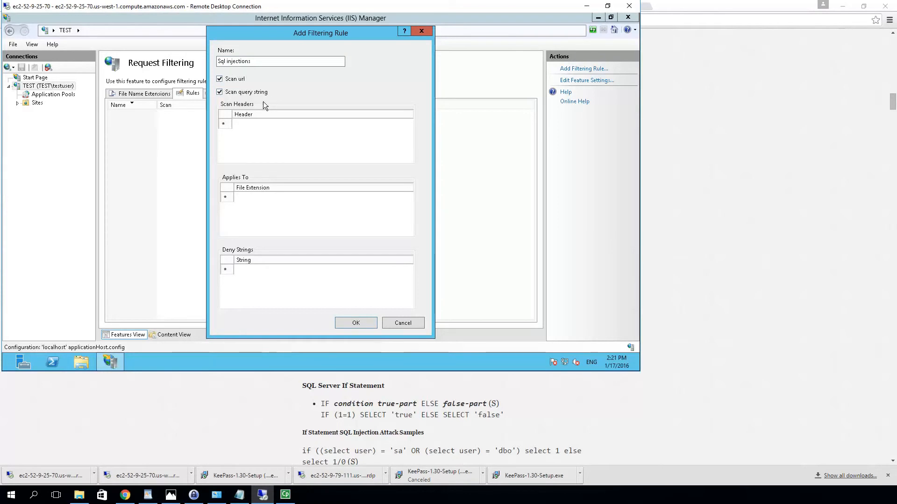
Apply the Sql injections filtering rule to the .php file extension
click(224, 124)
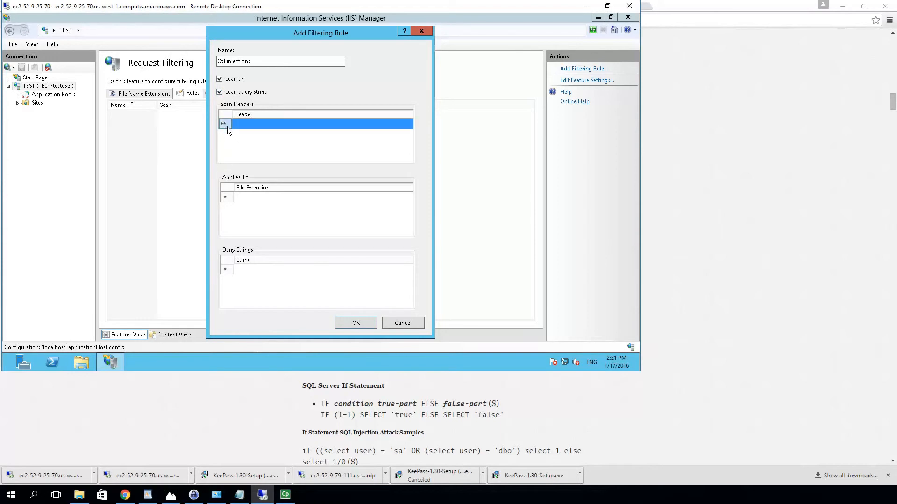
click(231, 200)
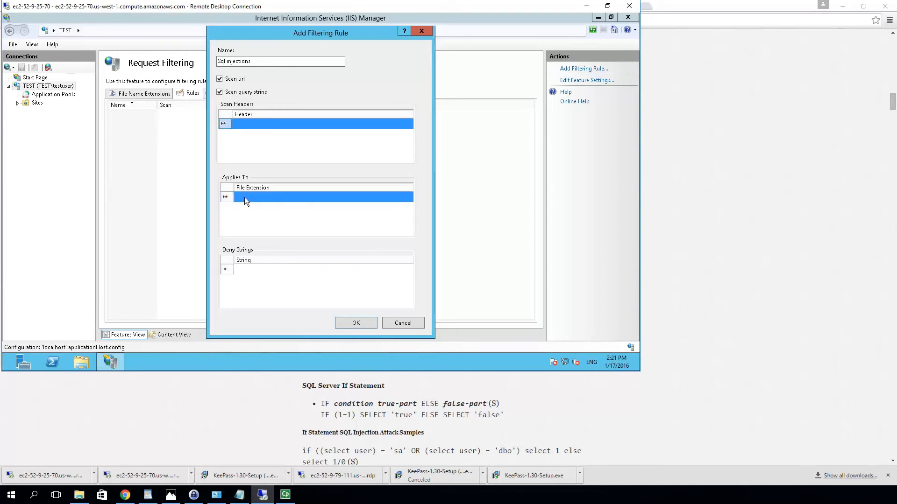
text(.)
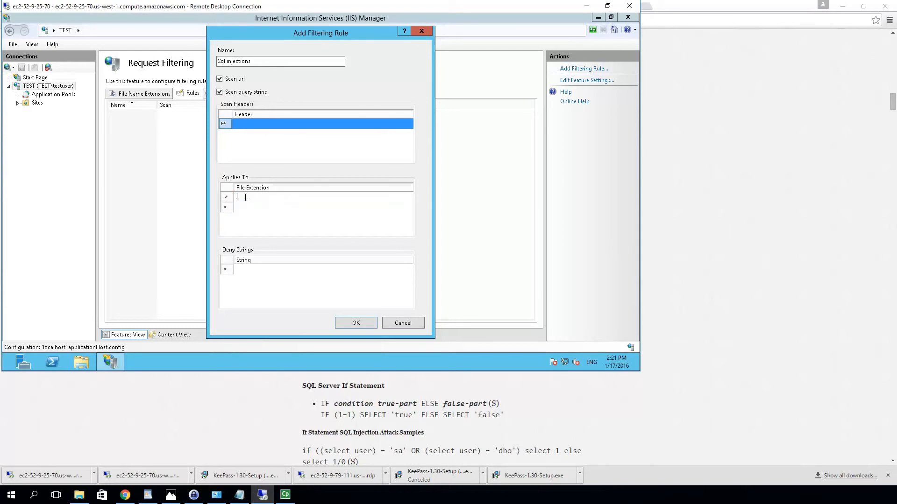
text(php)
Add DROP and SELECT as deny strings of the Sql injections rule
click(229, 269)
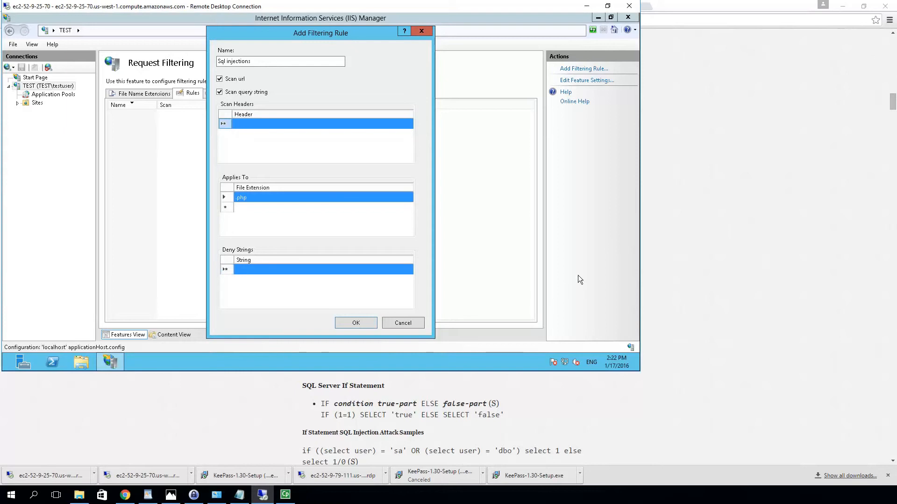
text(DROP)
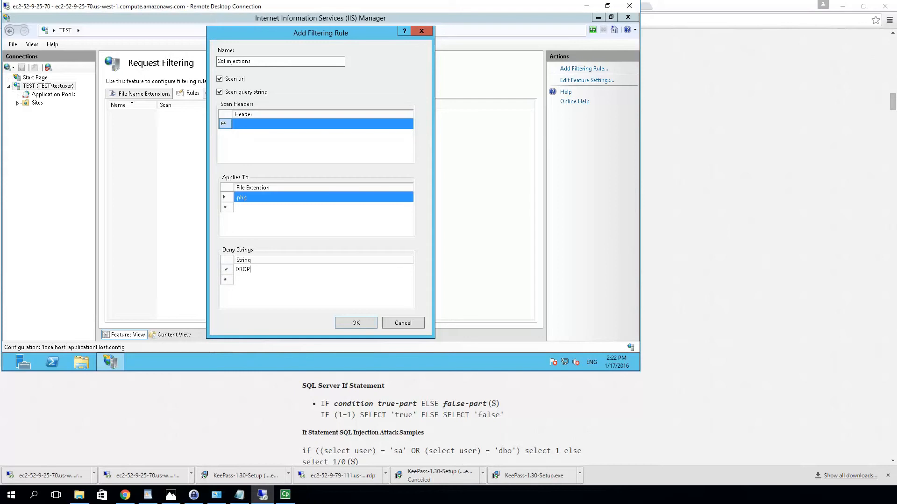
key(Return)
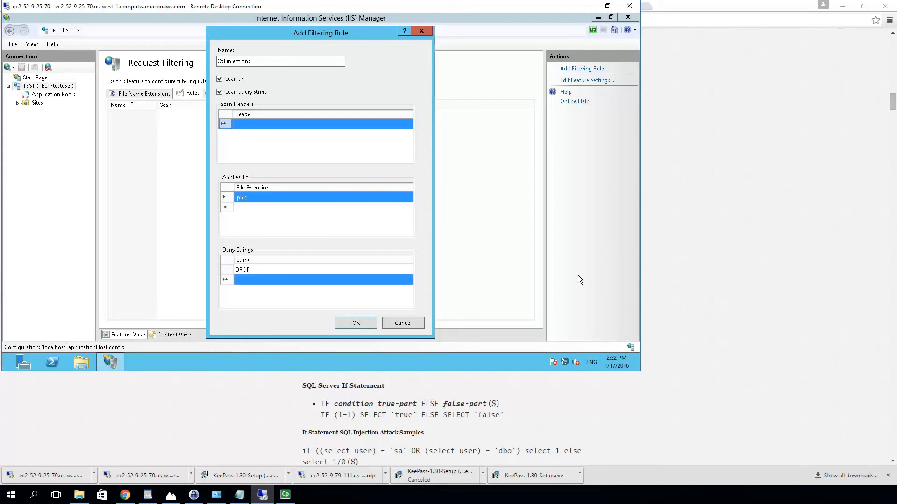
text(Select)
key(BackSpace)
key(BackSpace)
key(BackSpace)
text(SE)
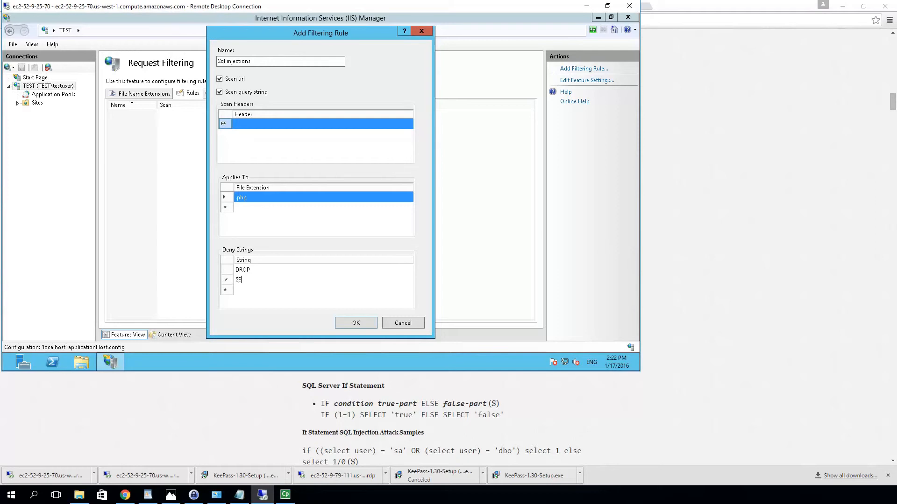
text(LECT)
Add FROM as the third deny string of the Sql injections rule
click(232, 290)
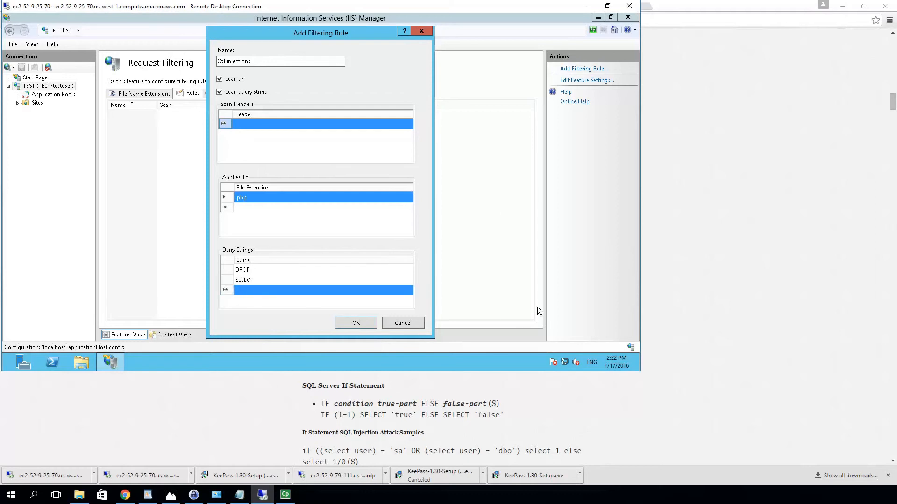
text(I)
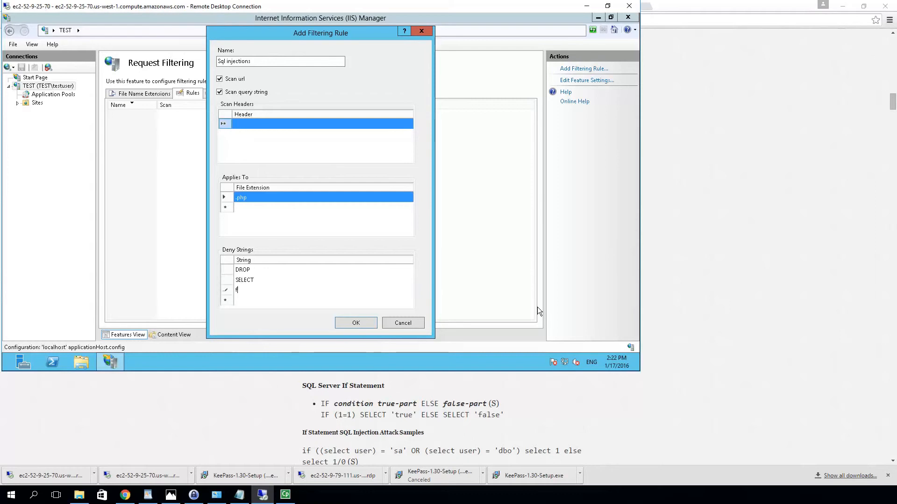
text(rom)
key(BackSpace)
key(BackSpace)
key(BackSpace)
key(BackSpace)
text(FROM)
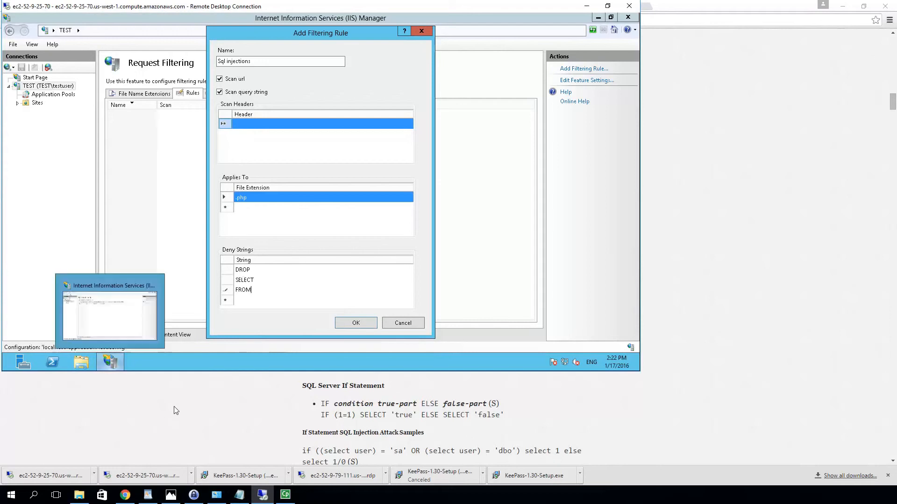
Switch to the SQL Injection Cheat Sheet in Chrome and review its database legend, table of contents, and line and inline comment attack samples
click(377, 404)
scroll(378, 404, up, 20)
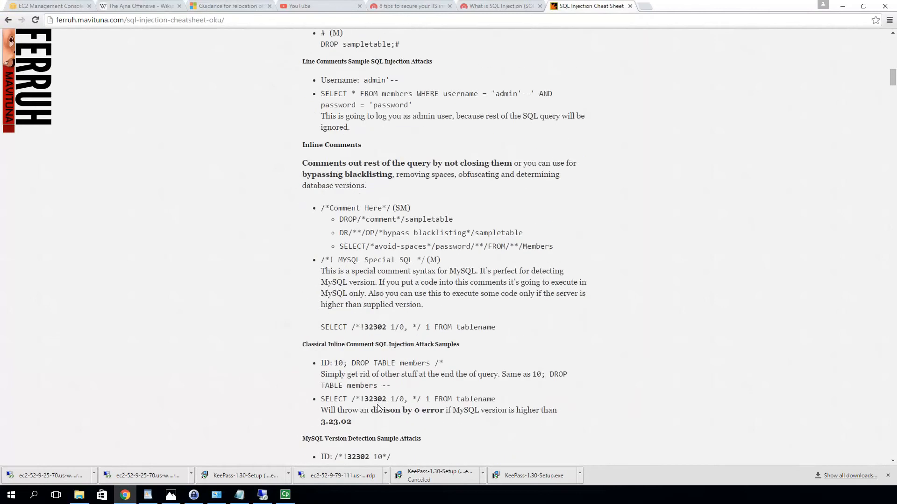
scroll(378, 404, up, 12)
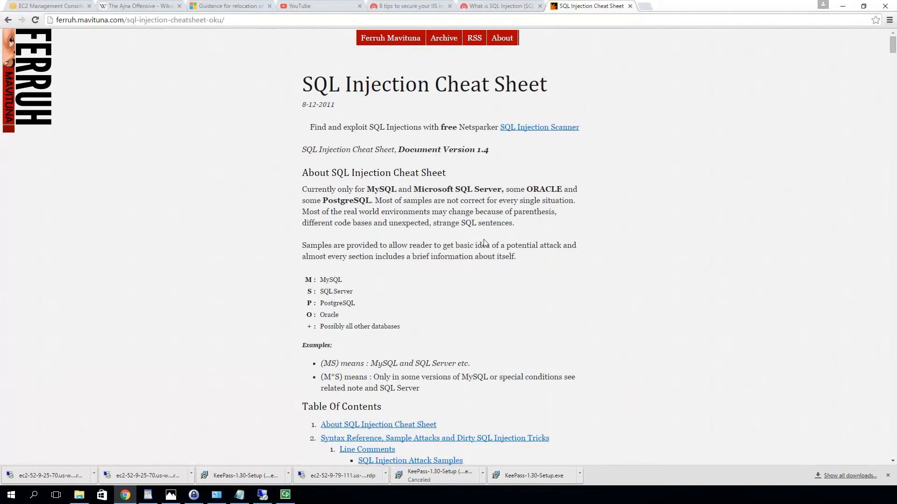
scroll(495, 233, down, 3)
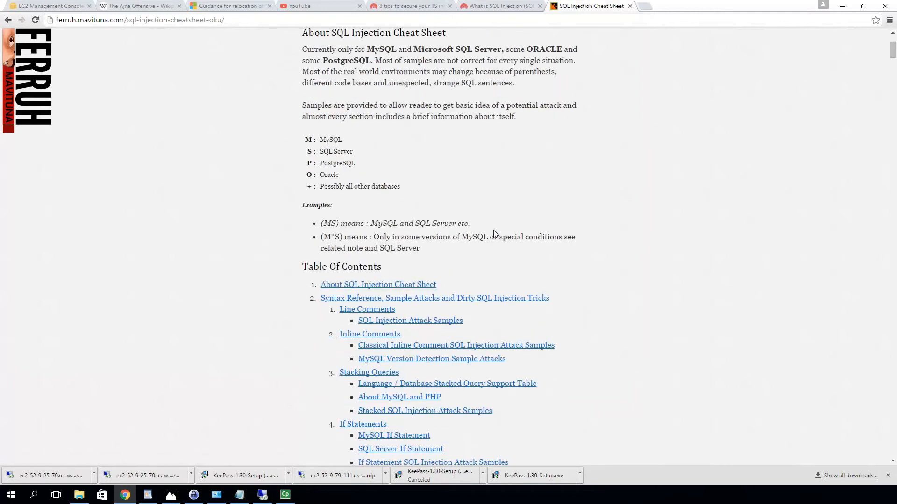
scroll(494, 232, up, 3)
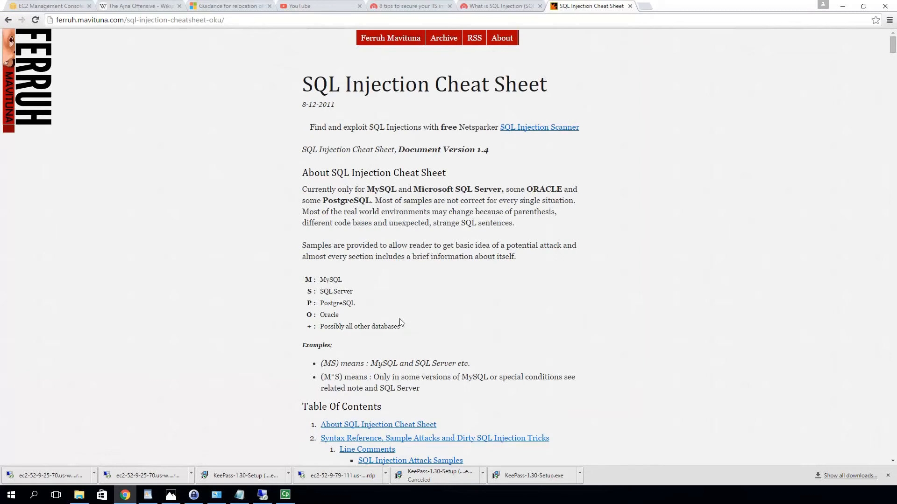
scroll(399, 319, down, 2)
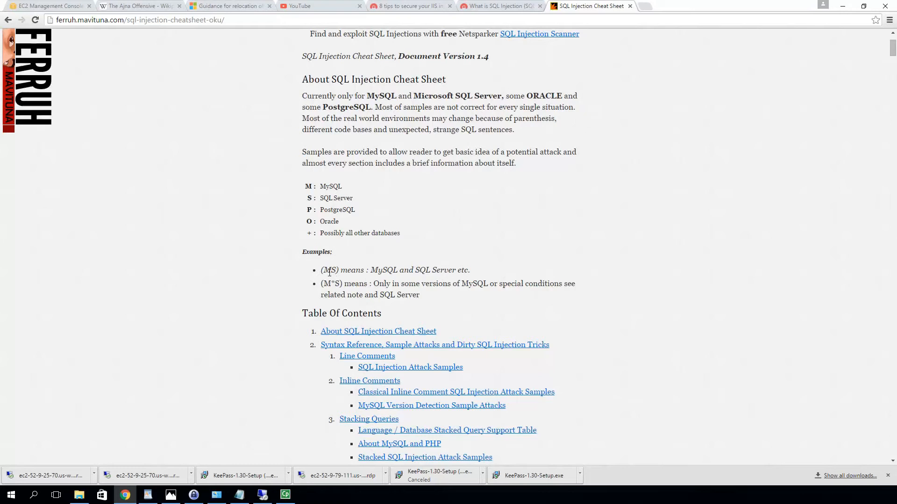
scroll(340, 320, down, 4)
scroll(341, 320, down, 9)
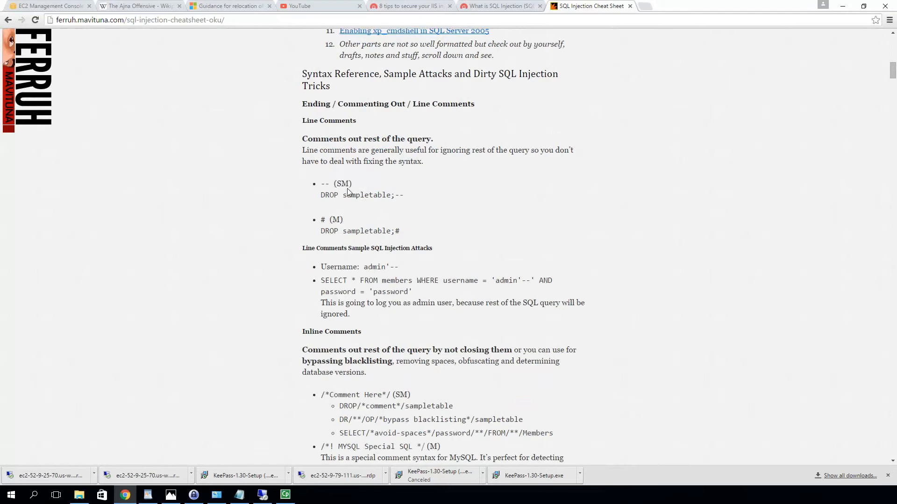
scroll(301, 301, down, 1)
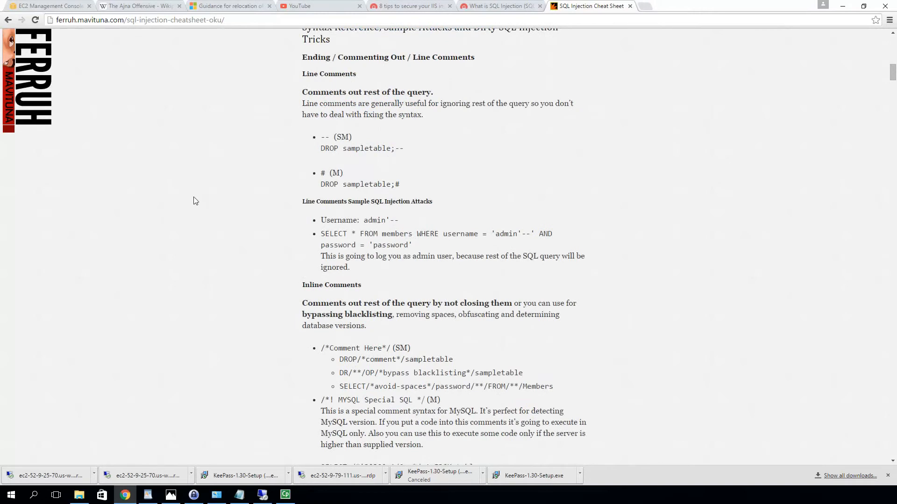
scroll(191, 202, down, 3)
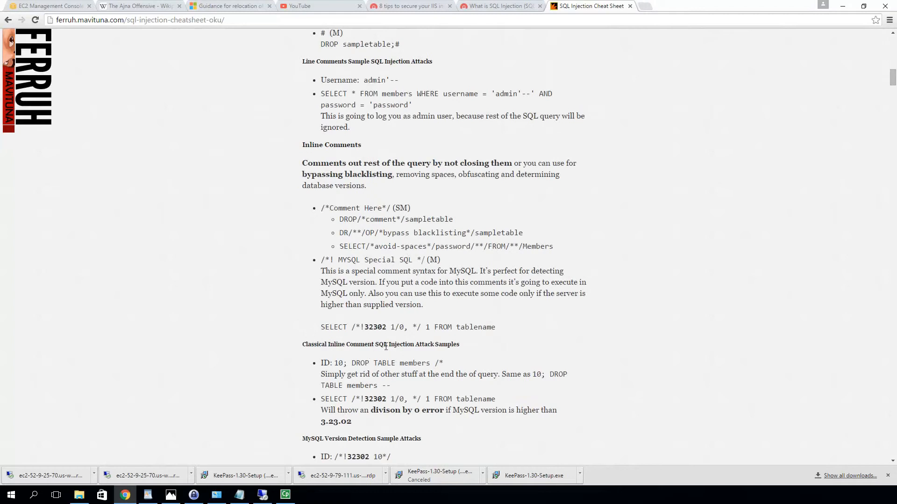
scroll(421, 243, up, 2)
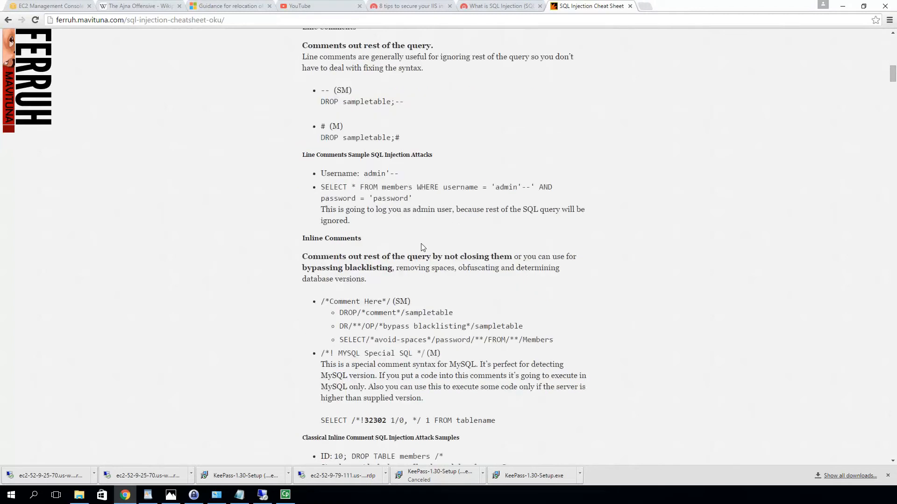
scroll(422, 248, up, 10)
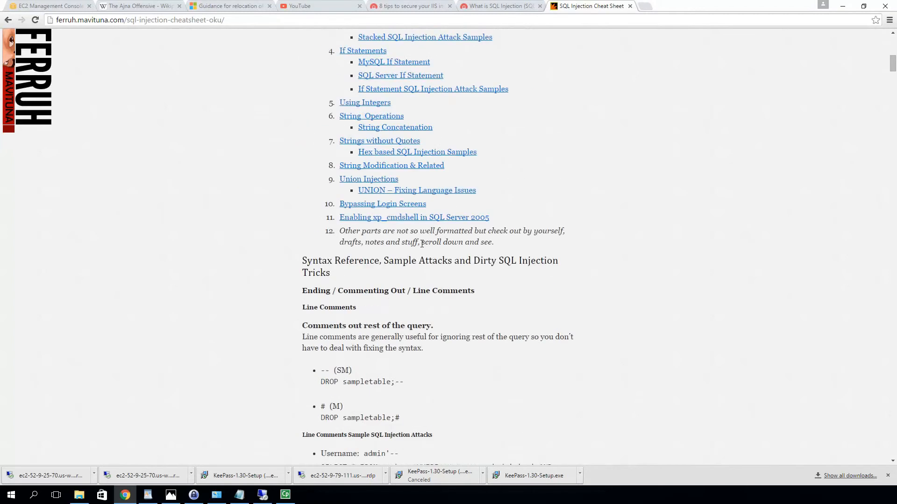
scroll(422, 247, up, 5)
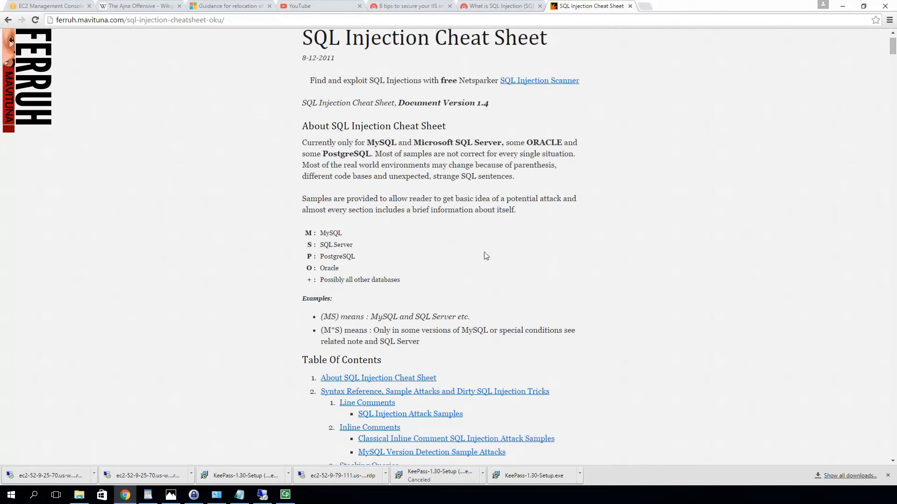
scroll(461, 227, down, 2)
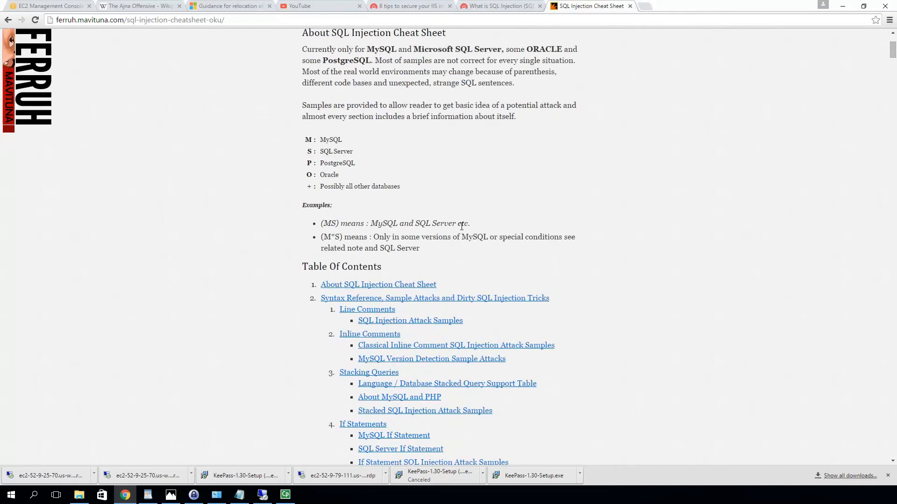
scroll(462, 226, down, 3)
scroll(462, 226, down, 4)
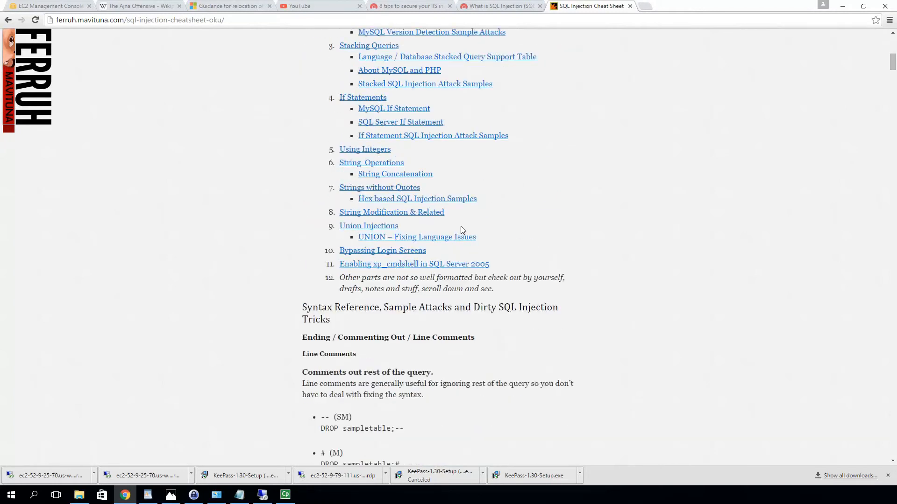
scroll(460, 226, down, 4)
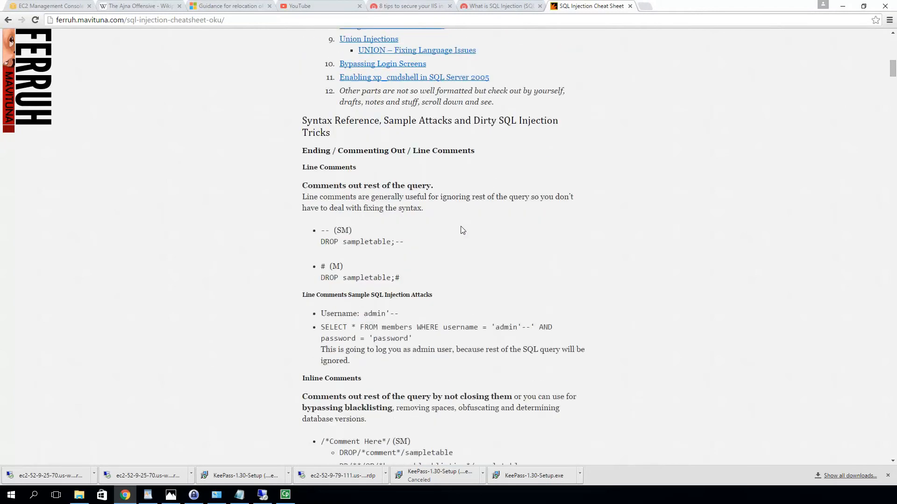
Return to the Remote Desktop session and discard the Sql injections filtering rule without saving it
click(263, 495)
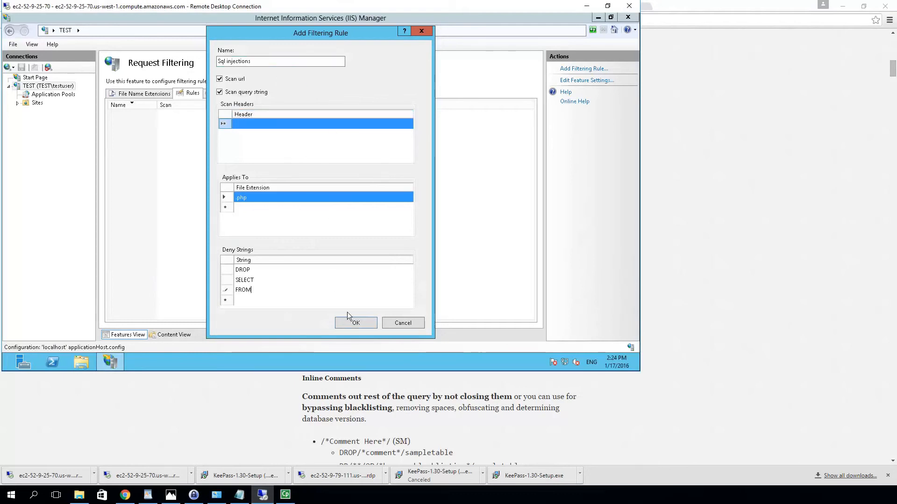
click(391, 324)
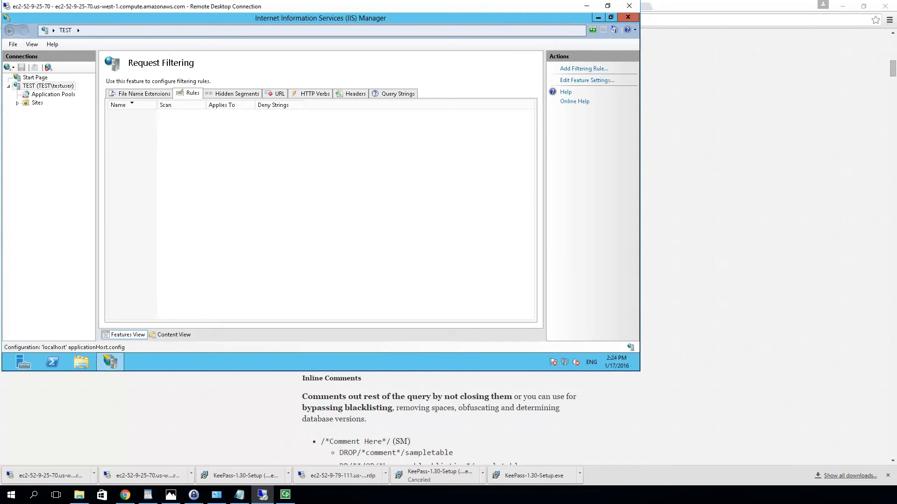
Switch to the ftp document in WordPad and review its objectives list, highlighting objectives 1 to 4
click(145, 498)
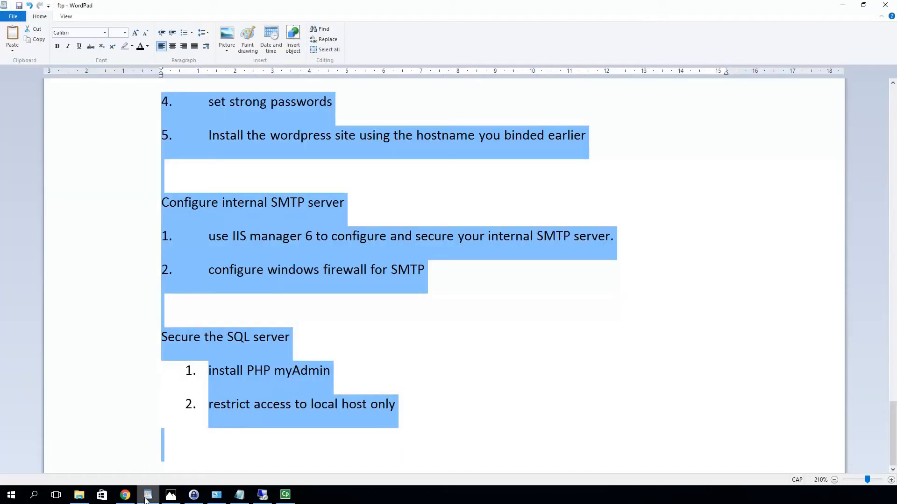
scroll(403, 351, up, 20)
scroll(404, 353, down, 5)
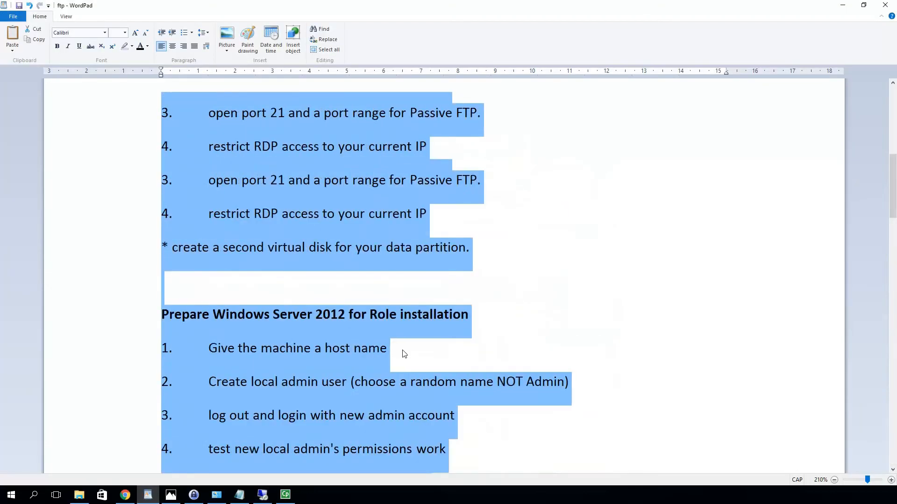
scroll(404, 353, up, 8)
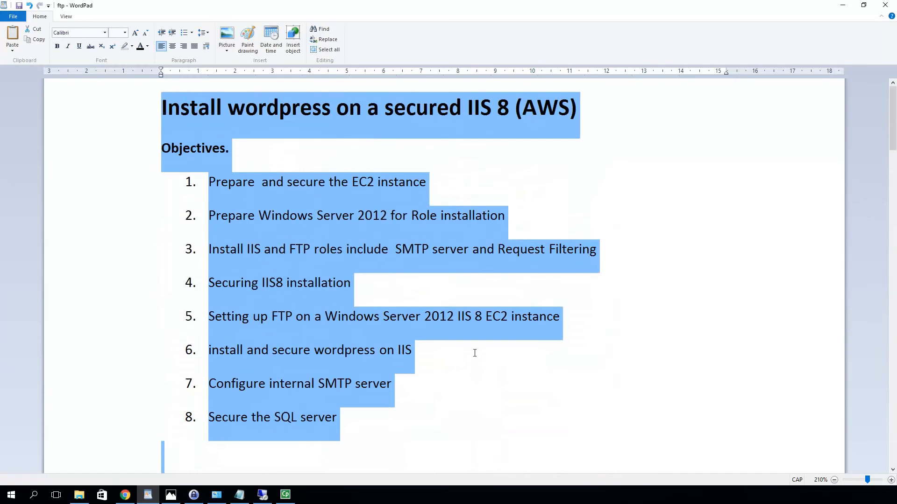
click(477, 393)
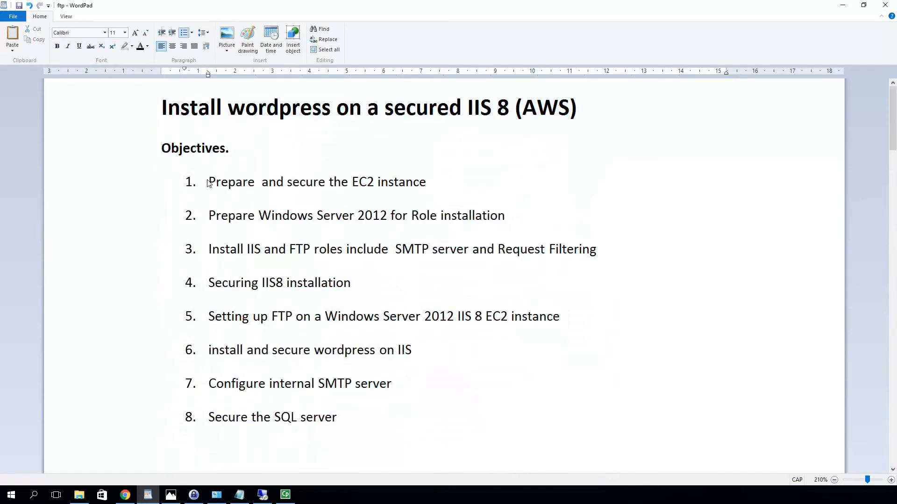
drag(209, 182, 588, 290)
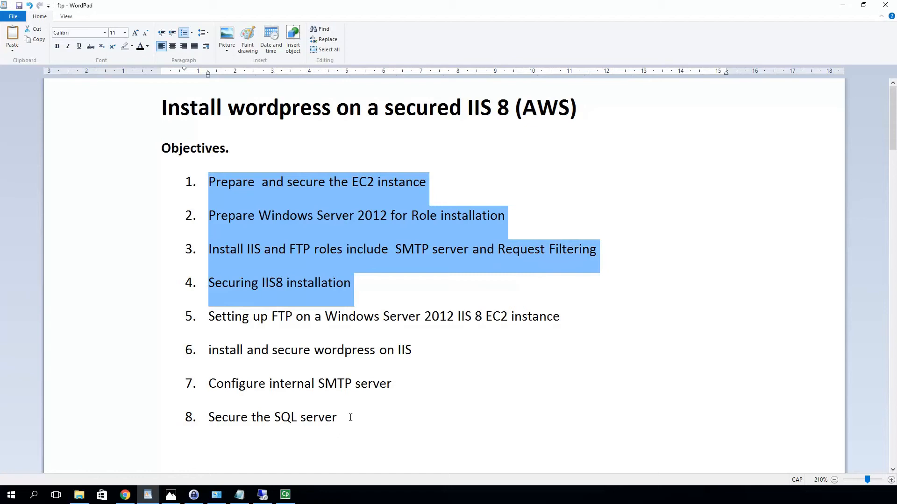
Reword objective 8 as "Secure the MySQL server"
click(273, 420)
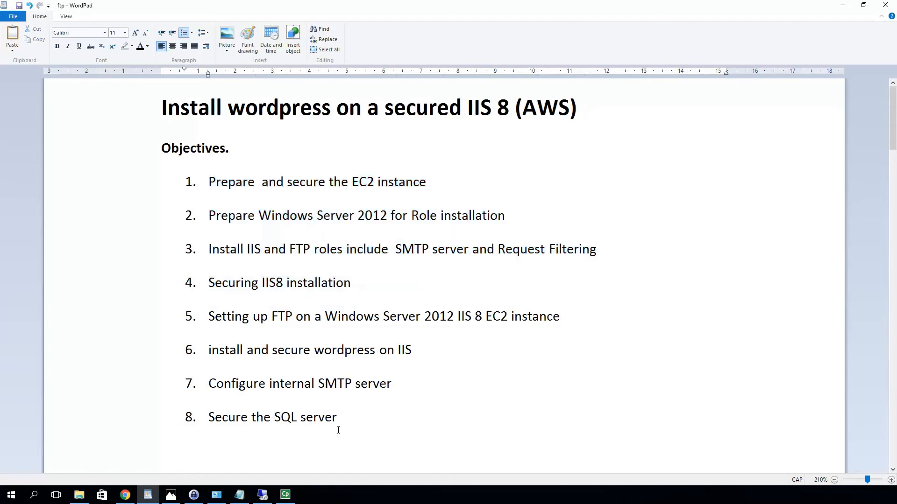
text(mY)
key(BackSpace)
key(BackSpace)
key(Caps_Lock)
text(My)
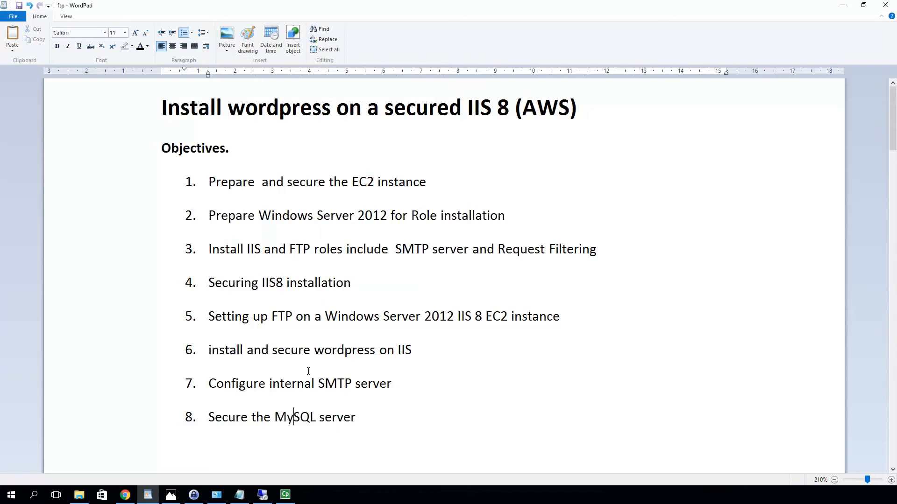
Strike through objectives 1 to 4, from preparing the EC2 instance to securing the IIS8 installation
scroll(423, 270, down, 3)
scroll(422, 271, up, 3)
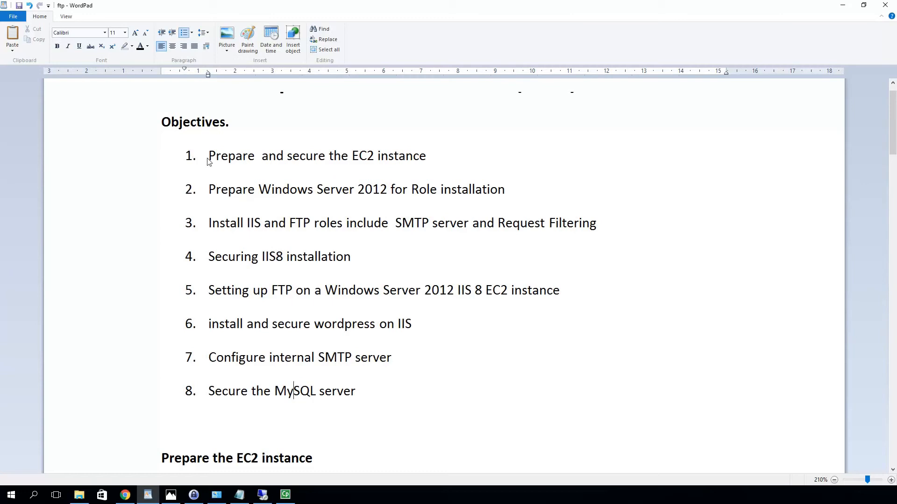
drag(209, 155, 335, 256)
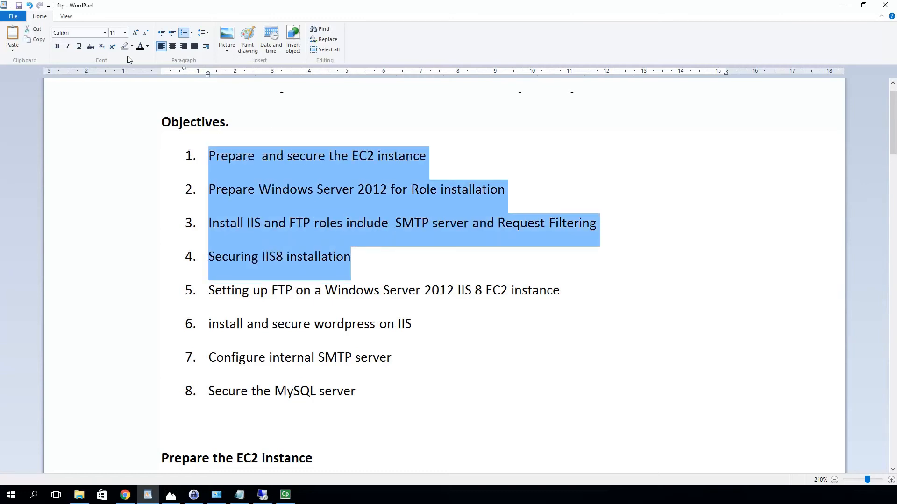
click(90, 48)
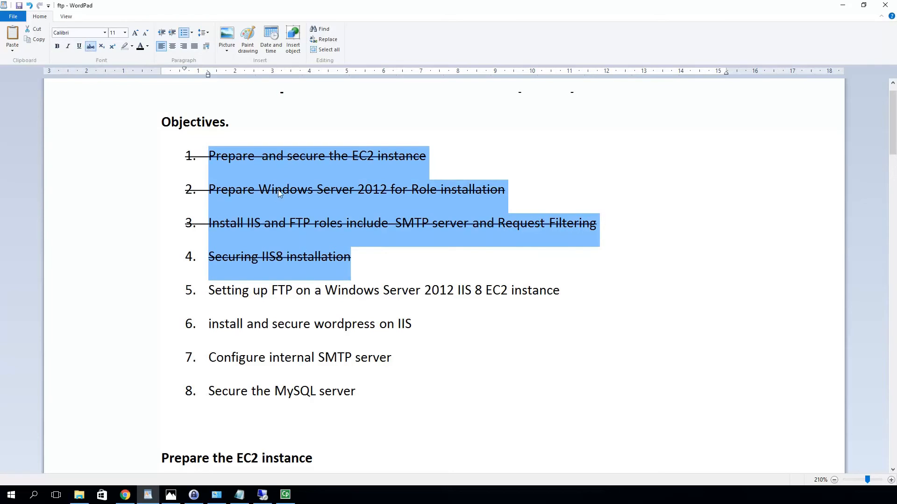
Strike through the four numbered items under "Prepare the EC2 instance"
scroll(278, 189, down, 3)
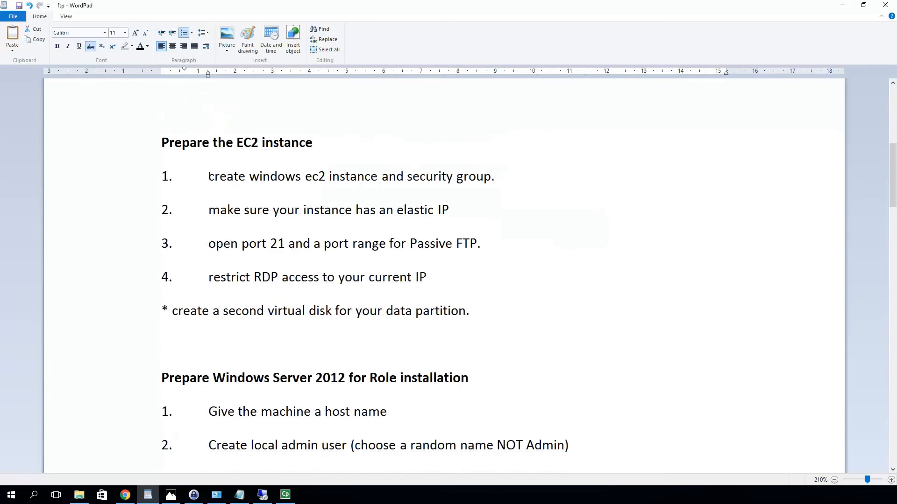
drag(209, 176, 427, 278)
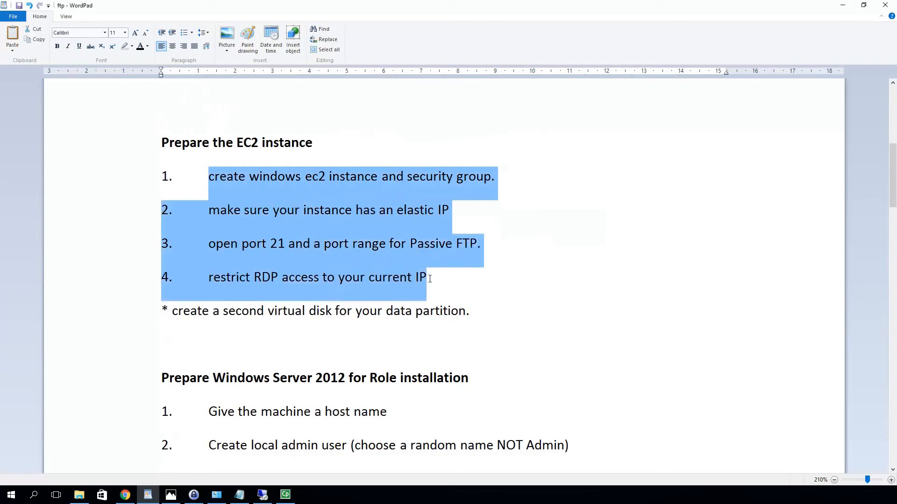
click(90, 46)
Strike through the six numbered items under "Prepare Windows Server 2012 for Role installation"
scroll(281, 248, down, 2)
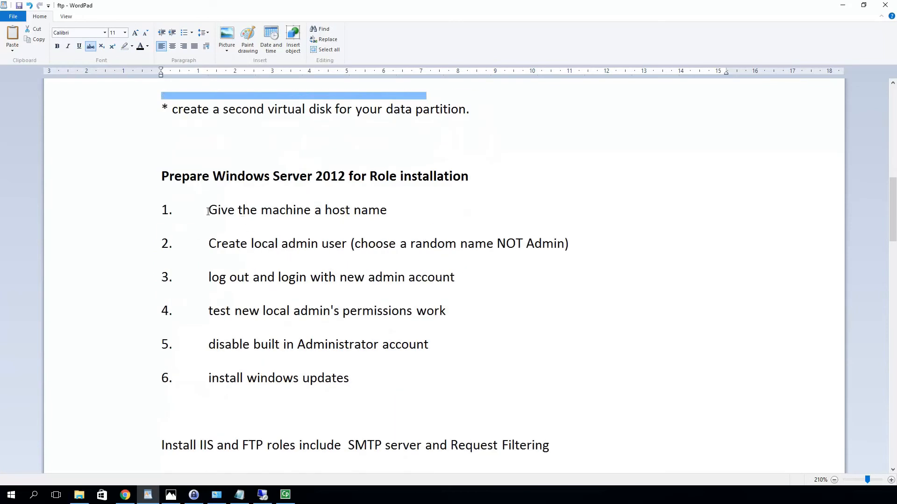
drag(208, 210, 335, 376)
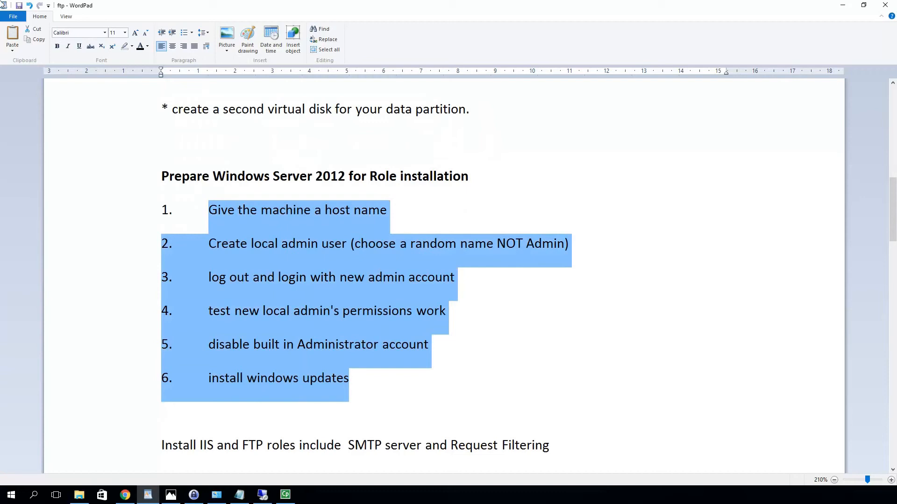
click(90, 46)
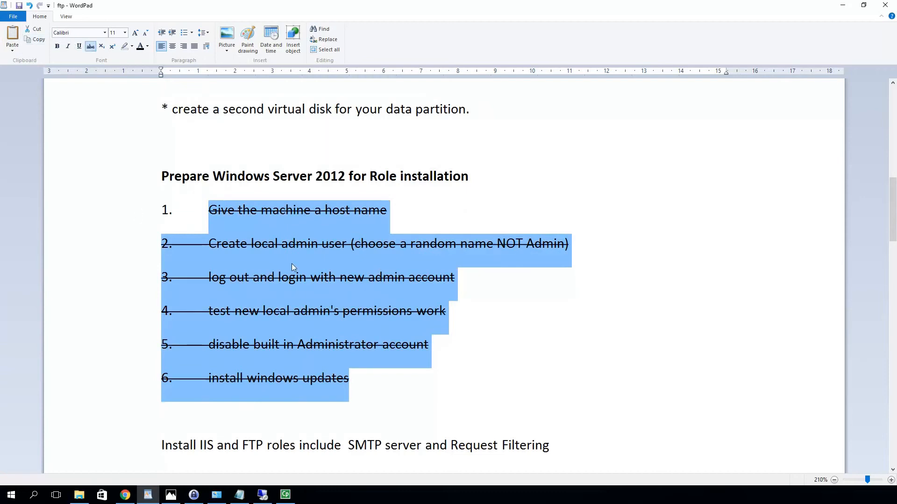
Go to the checklist section "Install IIS and FTP roles include SMTP server and Request Filtering"
scroll(302, 248, down, 4)
scroll(303, 252, down, 2)
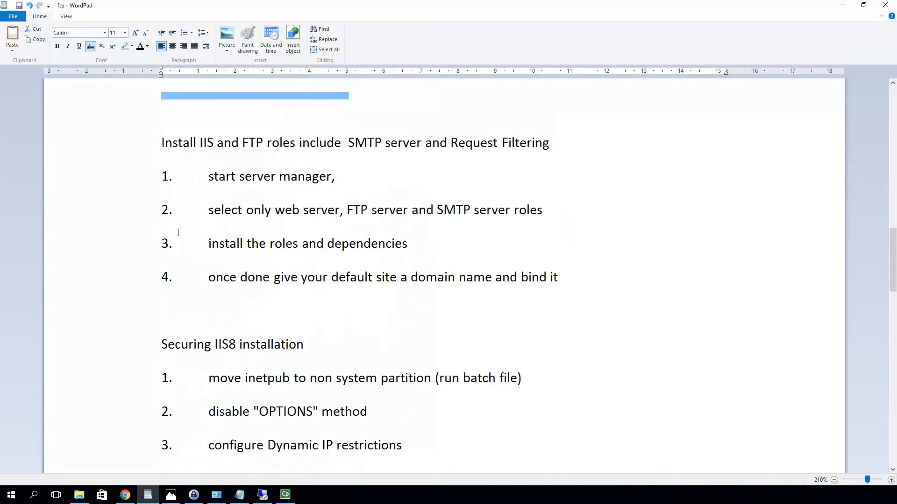